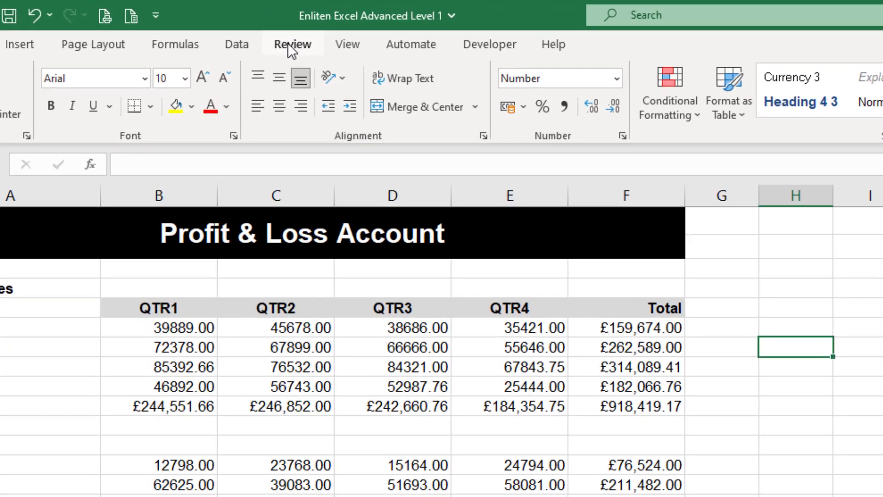
# Switch the ribbon to the Review tab for the Profit & Loss Account sheet
pyautogui.click(217, 24)
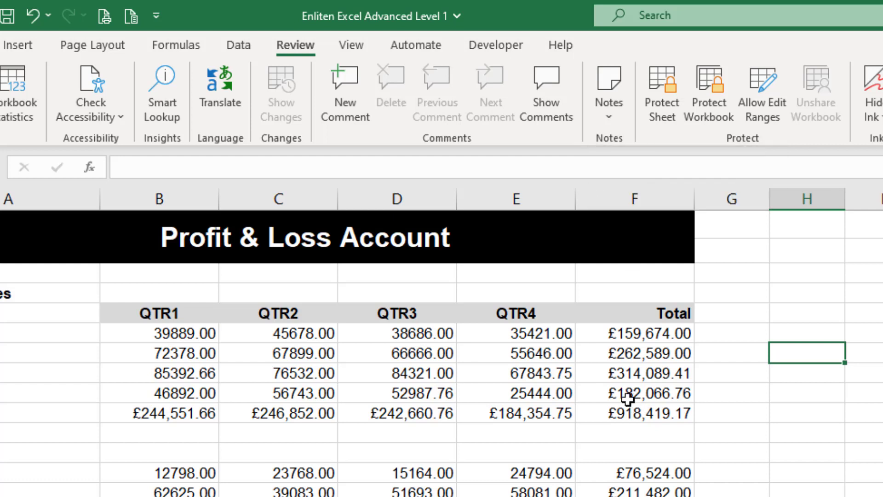
# Select the North label in cell A6 and attach a new empty note to it
pyautogui.click(172, 336)
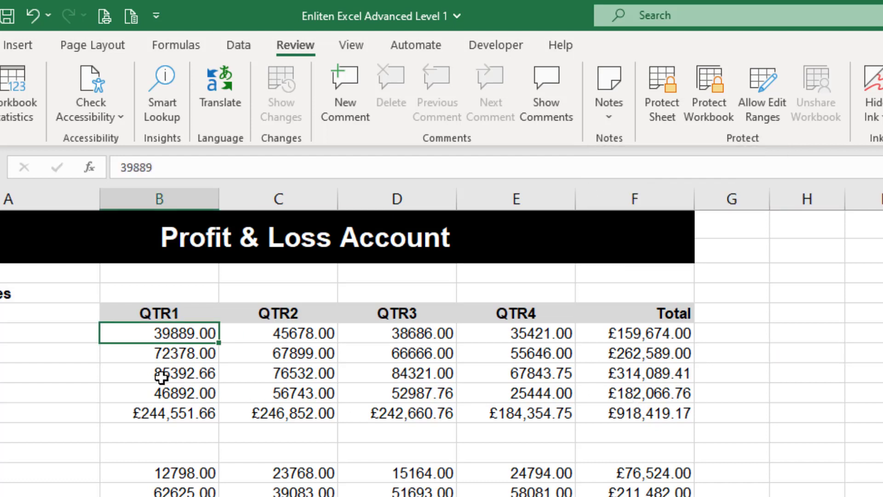
pyautogui.click(171, 353)
pyautogui.click(243, 340)
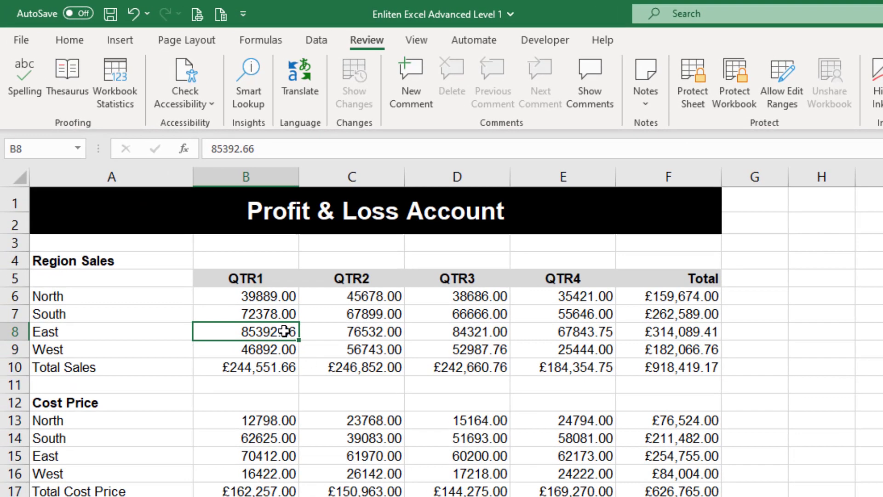
pyautogui.click(257, 305)
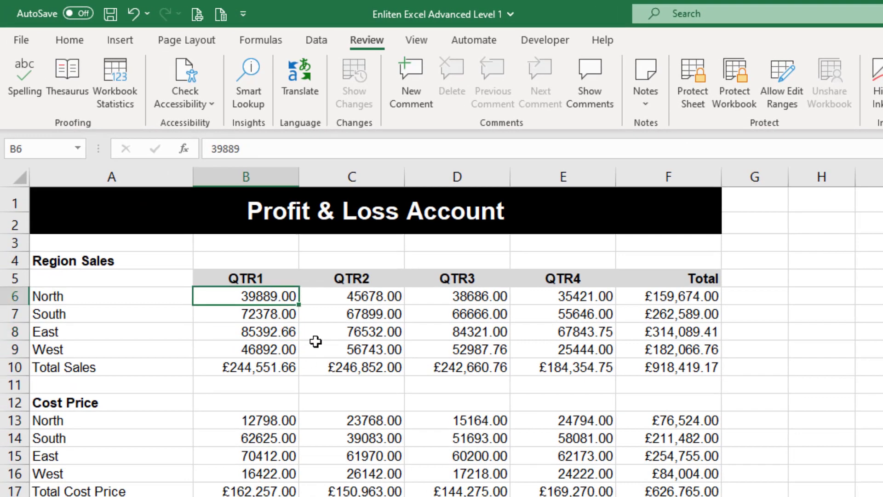
pyautogui.click(144, 300)
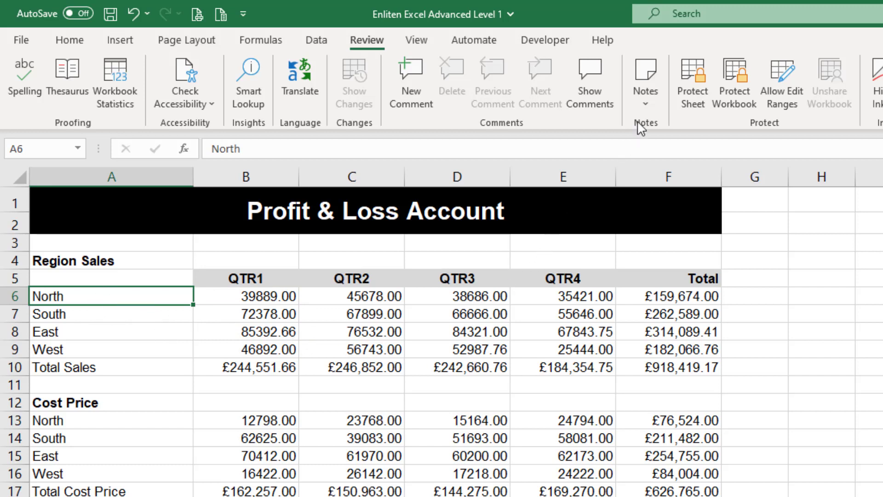
pyautogui.click(646, 100)
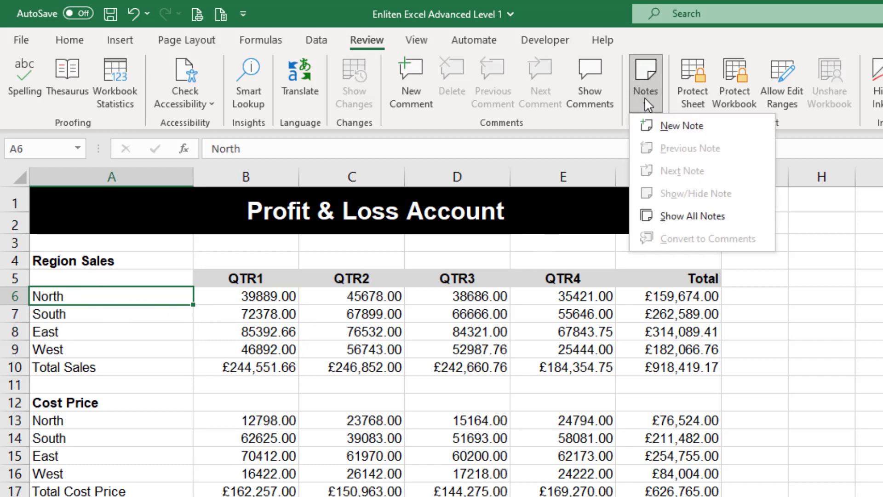
pyautogui.click(674, 134)
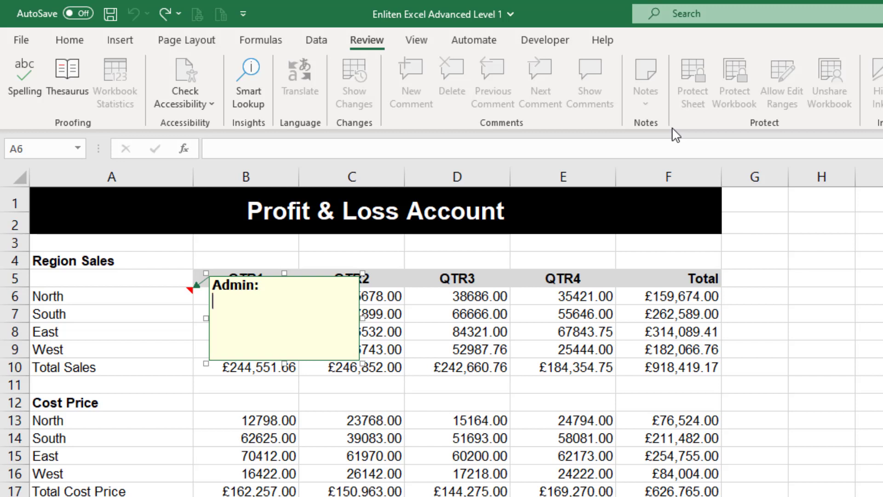
# Type 'We need to monitor sales for this region!' into the A6 note and close it
pyautogui.click(297, 364)
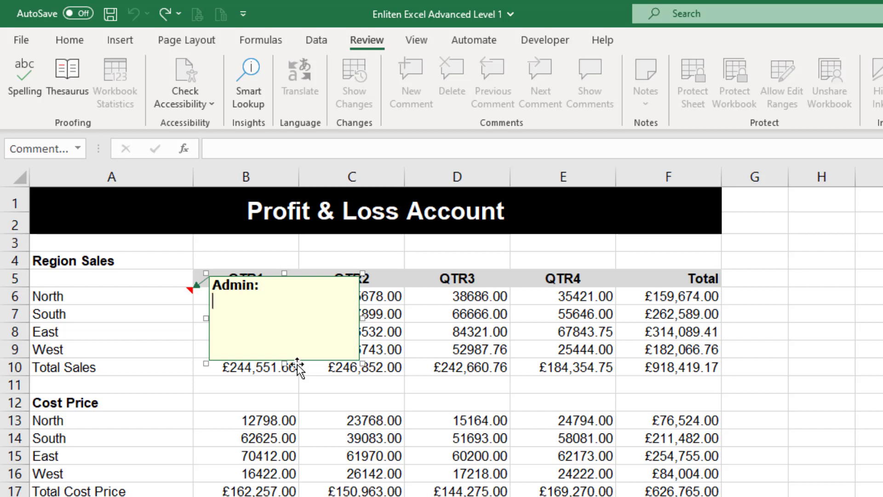
pyautogui.write('We nee')
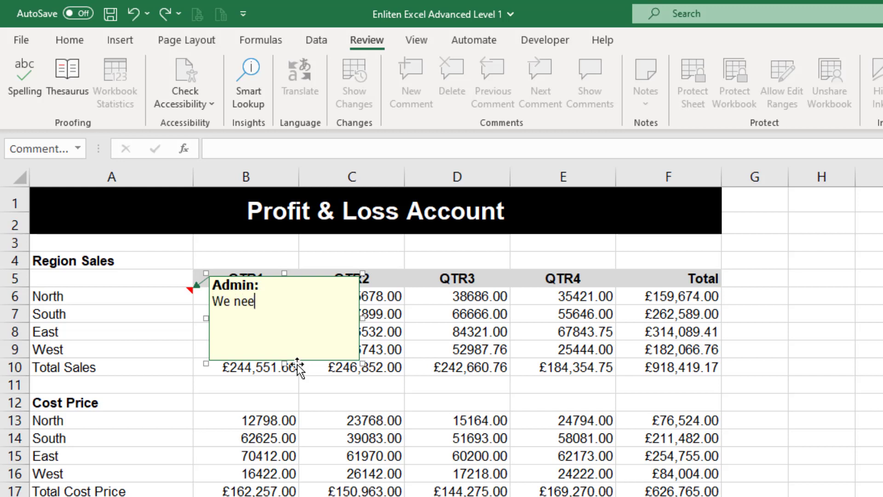
pyautogui.write('d to mon')
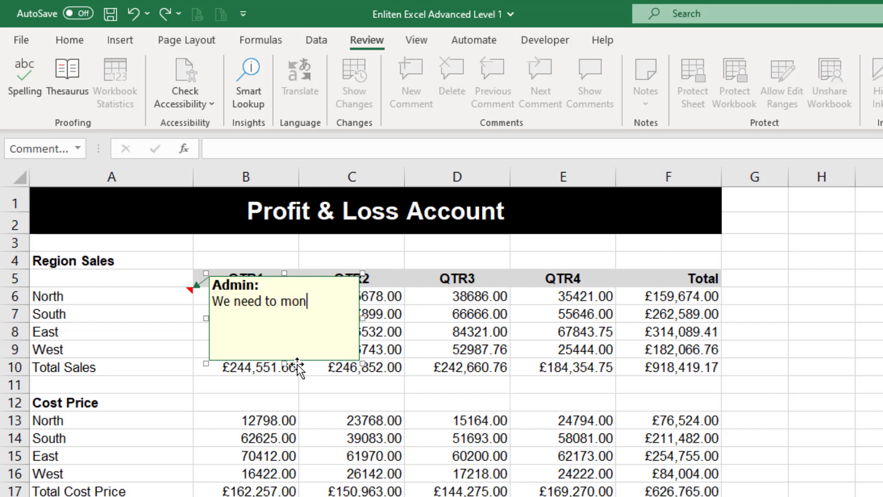
pyautogui.write('itor sales for this')
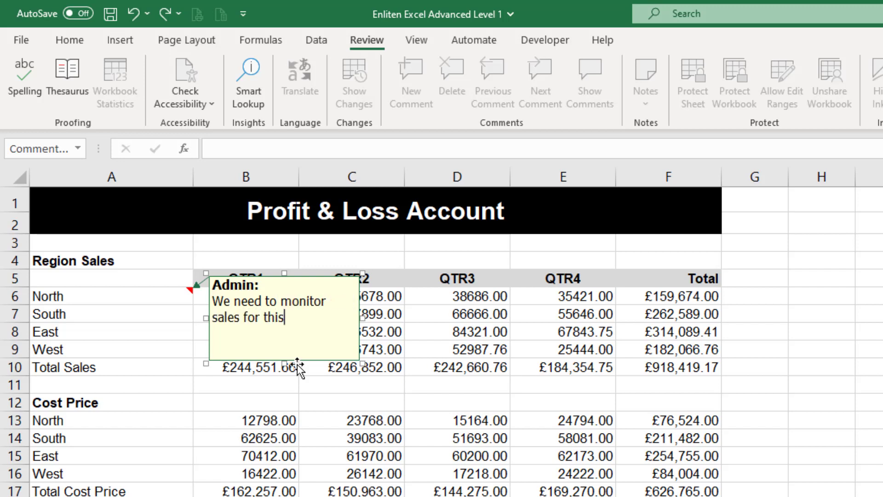
pyautogui.write(' region!')
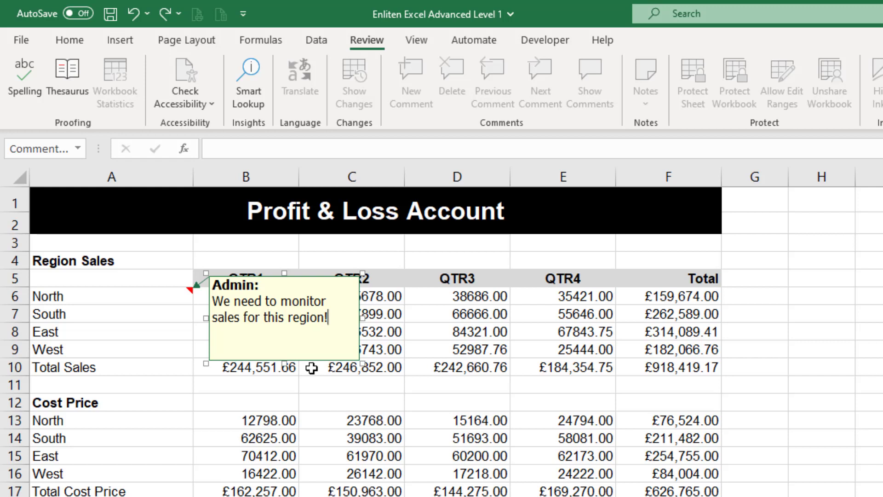
pyautogui.click(344, 443)
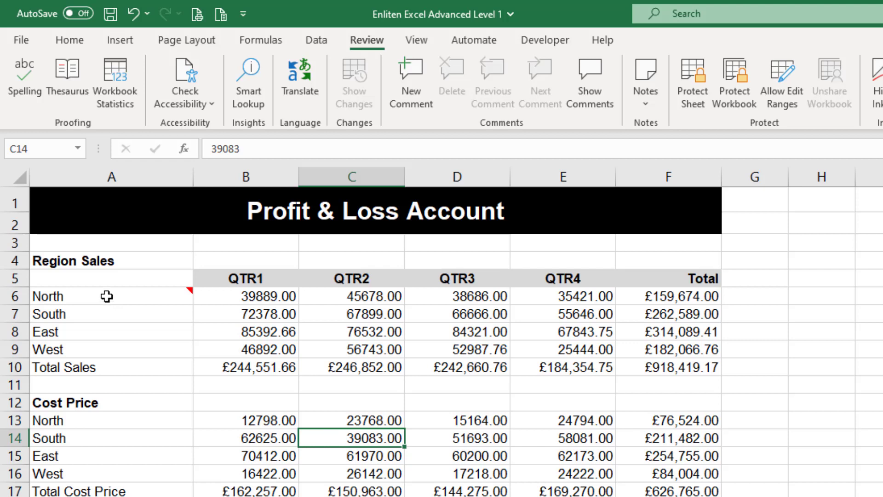
pyautogui.moveTo(106, 297)
pyautogui.moveTo(147, 292)
pyautogui.click(178, 367)
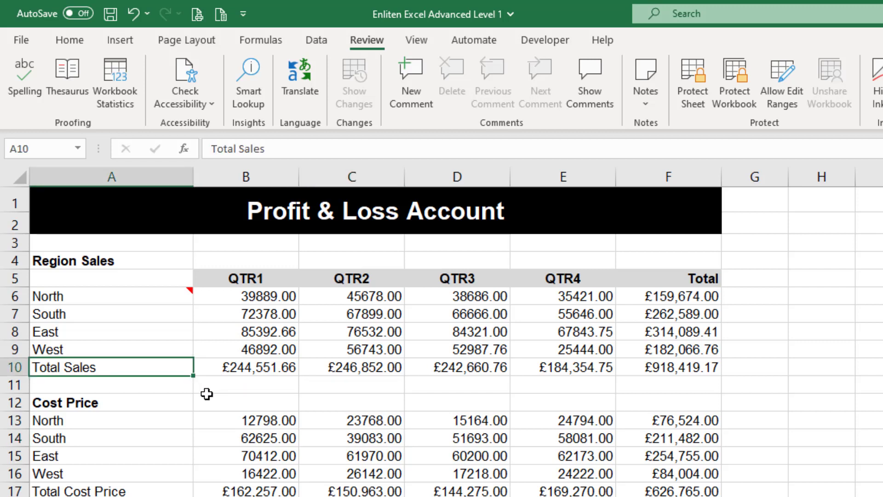
pyautogui.click(249, 367)
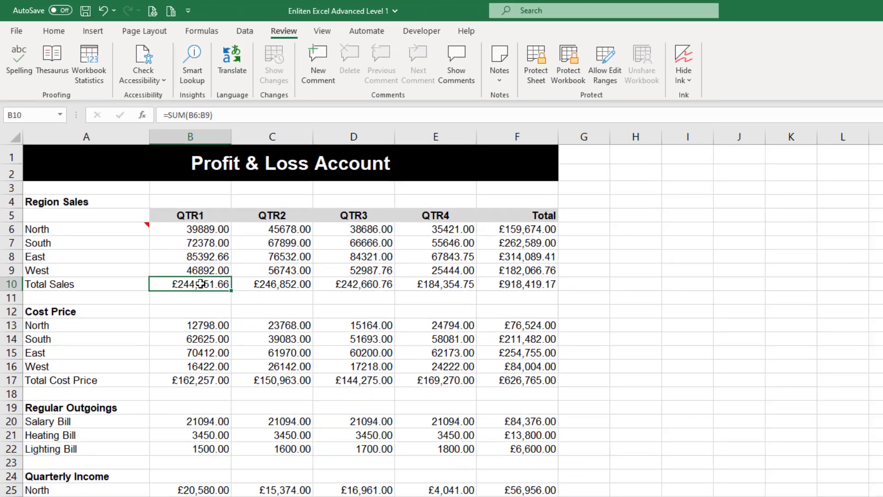
# Add a new note to cell B10 reading 'This is great value'
pyautogui.rightClick(260, 366)
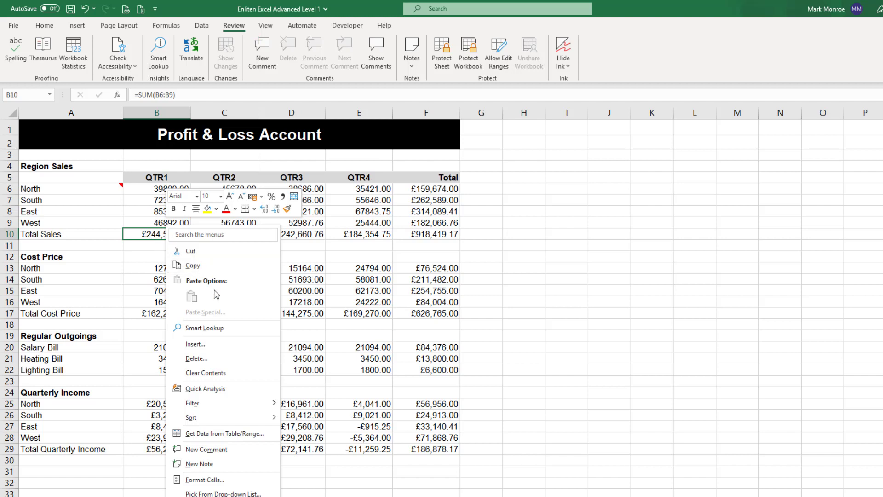
pyautogui.click(215, 468)
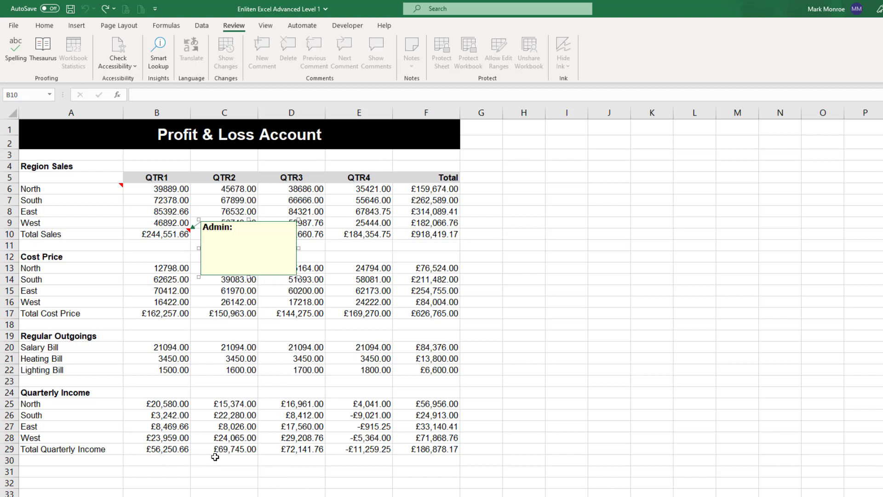
pyautogui.write('This is great value')
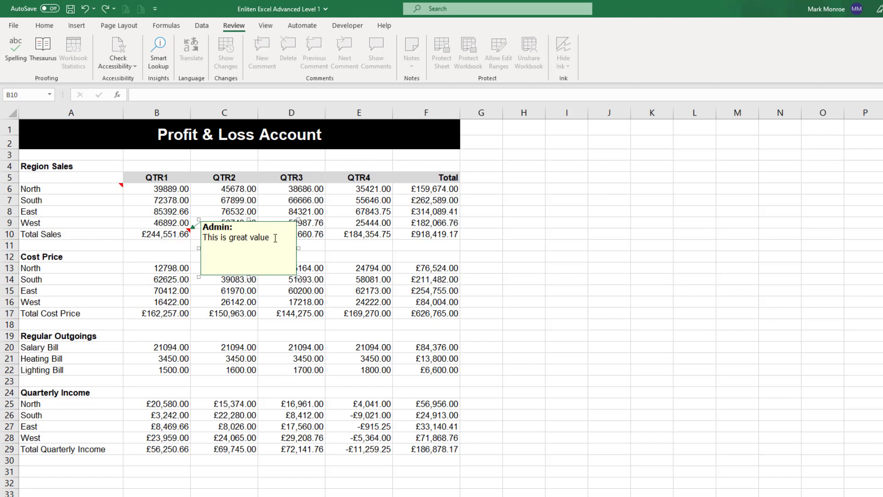
# Make the B10 note text bold and increase its font size to 14
pyautogui.moveTo(274, 239); pyautogui.dragTo(202, 238)
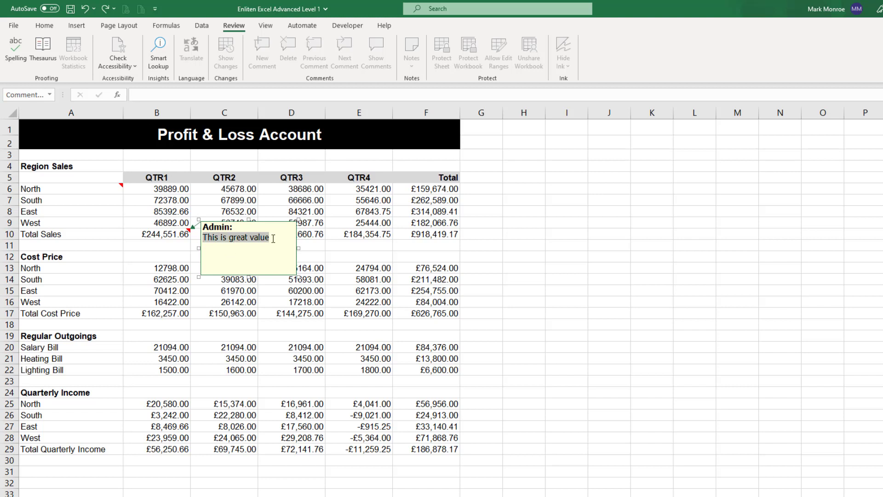
pyautogui.click(42, 27)
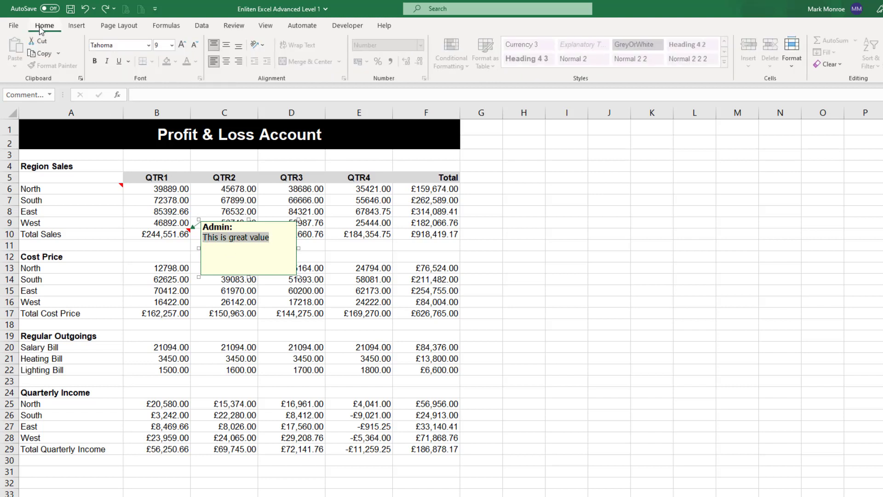
pyautogui.click(95, 61)
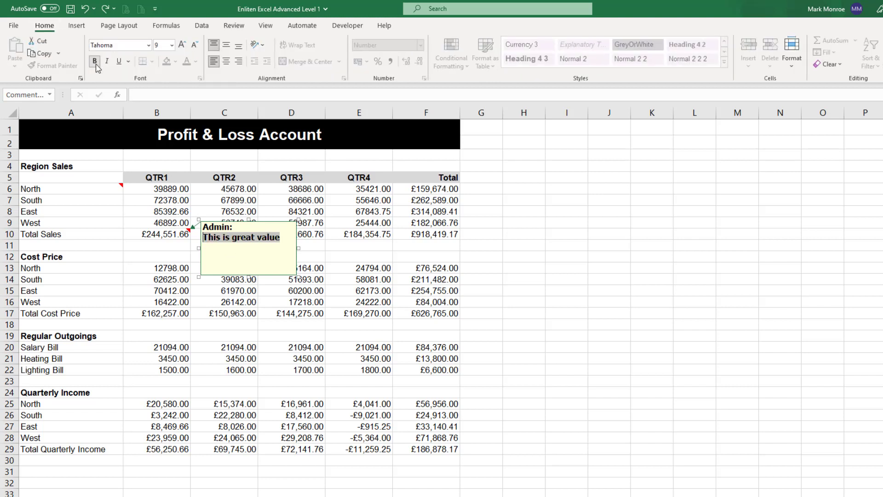
pyautogui.click(184, 47)
pyautogui.click(183, 46)
pyautogui.click(183, 47)
pyautogui.click(184, 47)
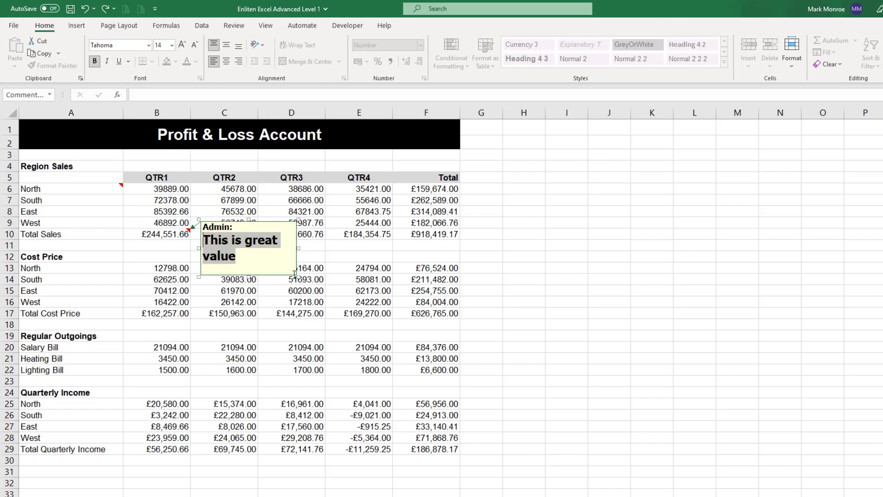
# Enlarge the note box to fit the text, close the note, and return to Review
pyautogui.moveTo(295, 275); pyautogui.dragTo(323, 302)
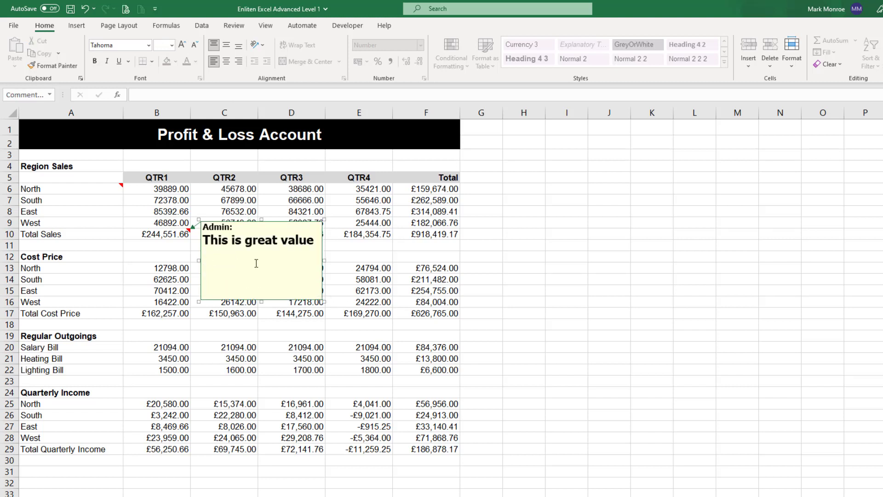
pyautogui.click(162, 314)
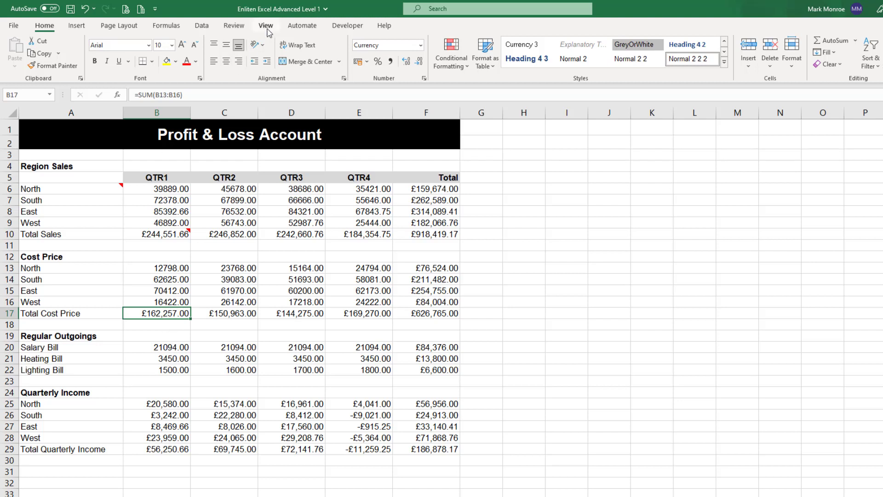
pyautogui.click(232, 27)
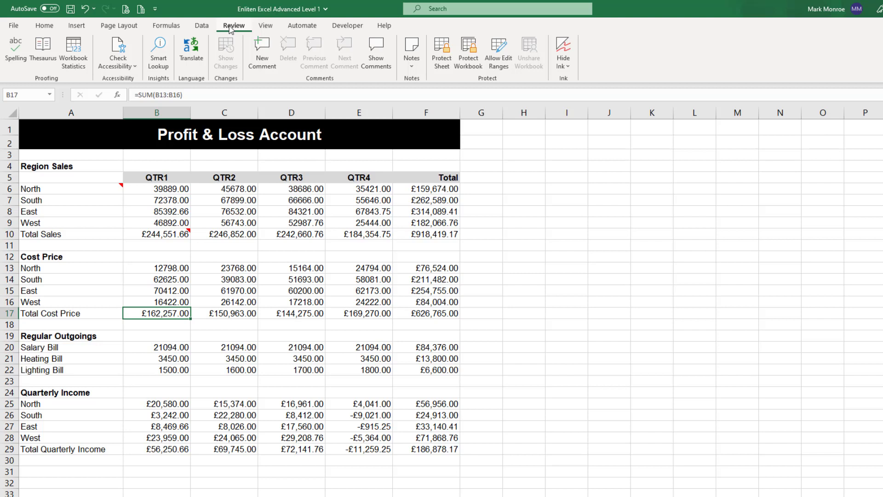
pyautogui.click(412, 66)
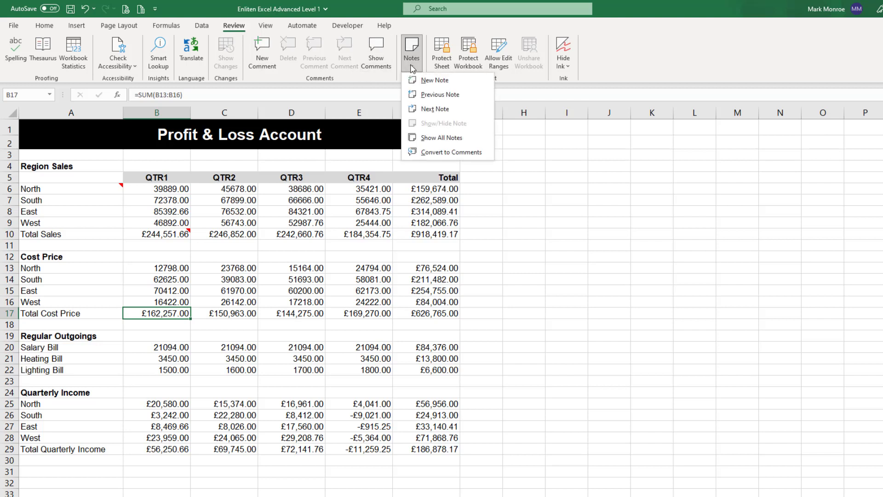
pyautogui.click(435, 139)
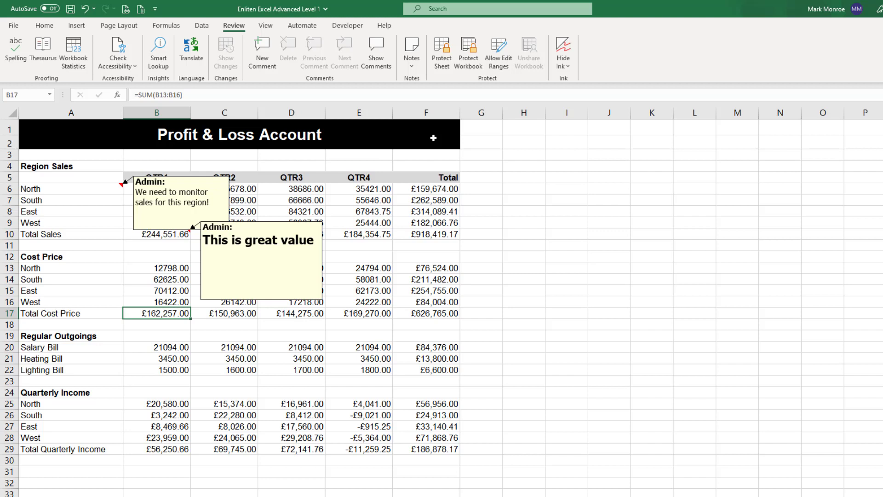
pyautogui.click(422, 68)
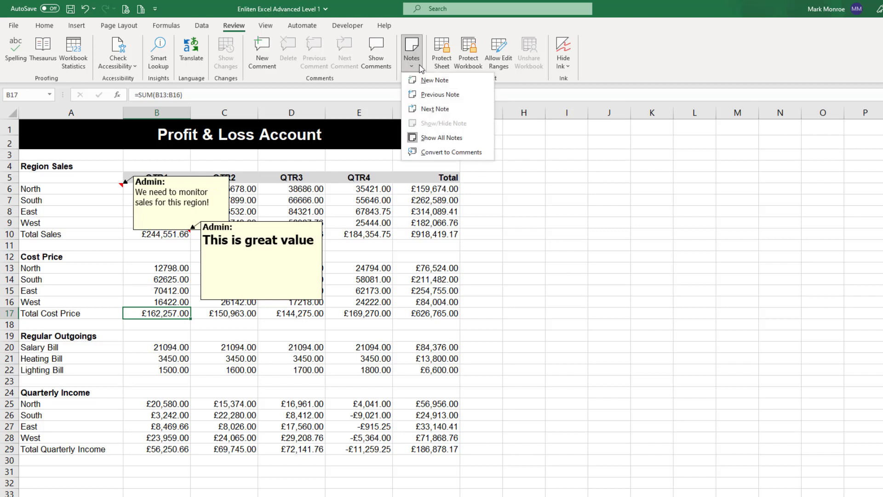
pyautogui.click(439, 139)
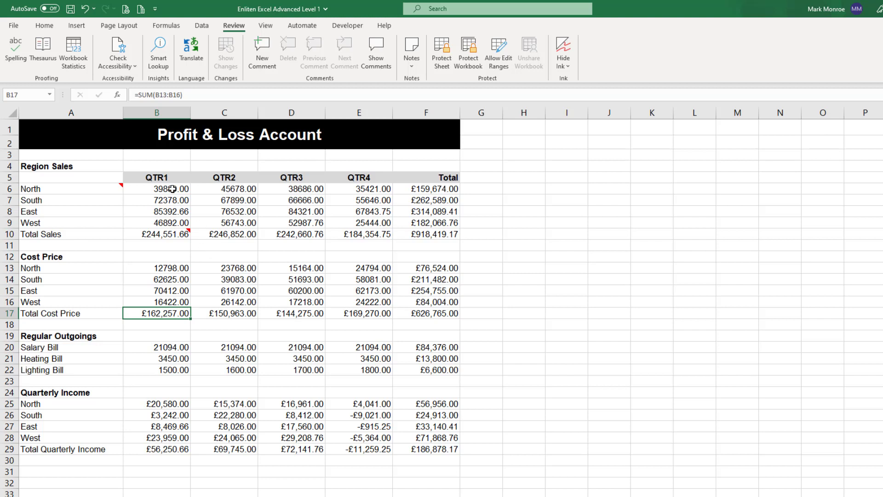
# In Page Setup's Sheet tab, set Comments and notes to 'As displayed on sheet', then cancel
pyautogui.click(119, 29)
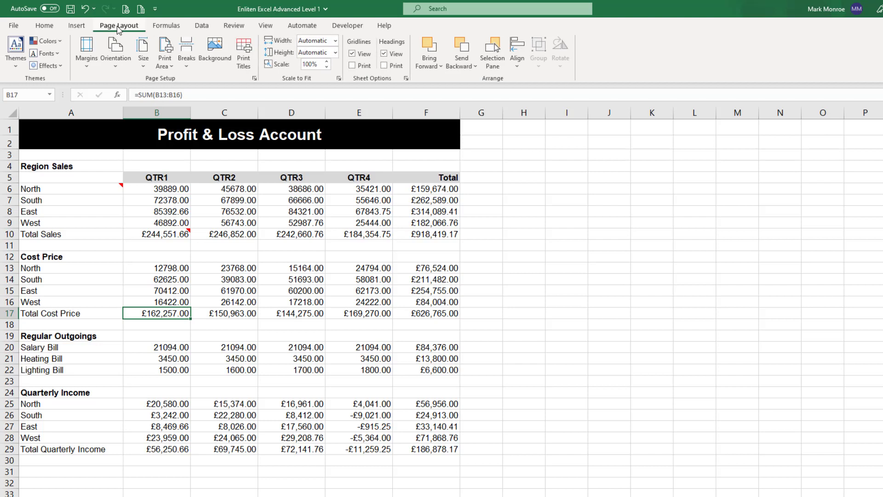
pyautogui.click(255, 79)
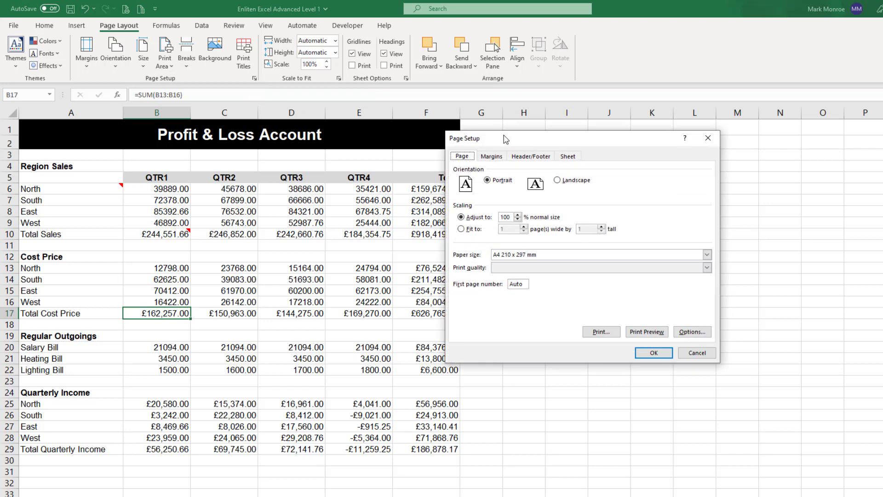
pyautogui.moveTo(504, 137); pyautogui.dragTo(341, 134)
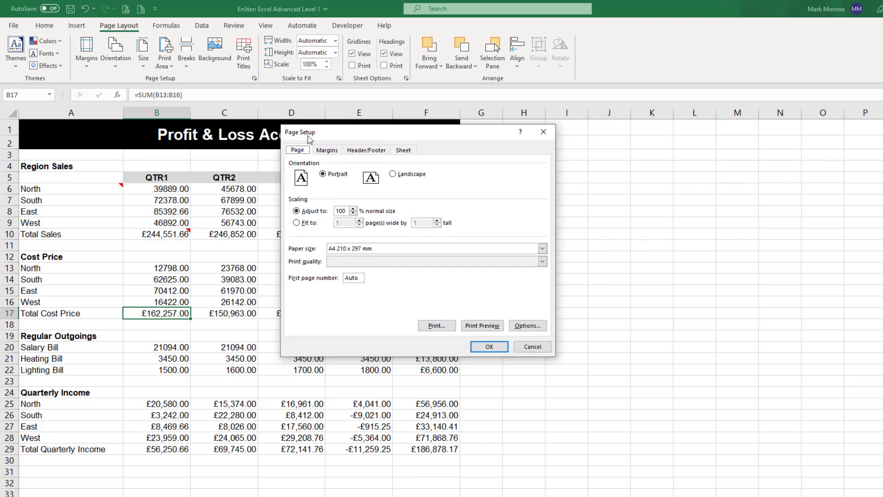
pyautogui.click(404, 150)
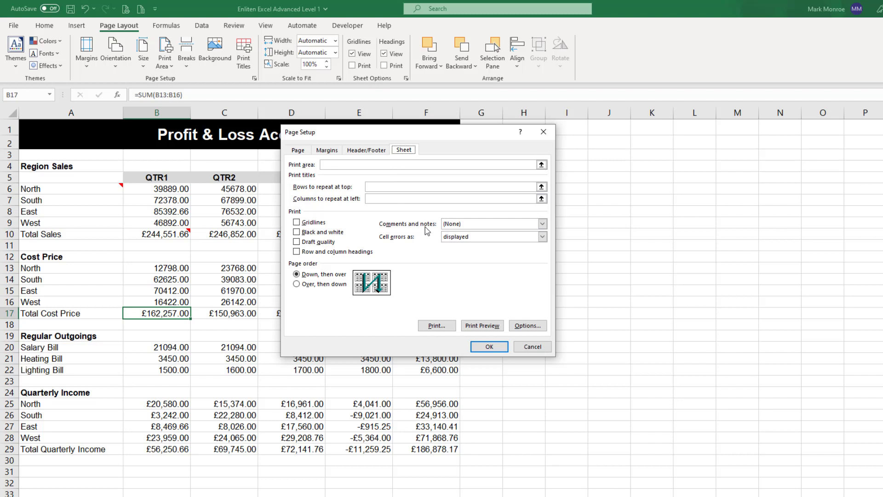
pyautogui.click(476, 225)
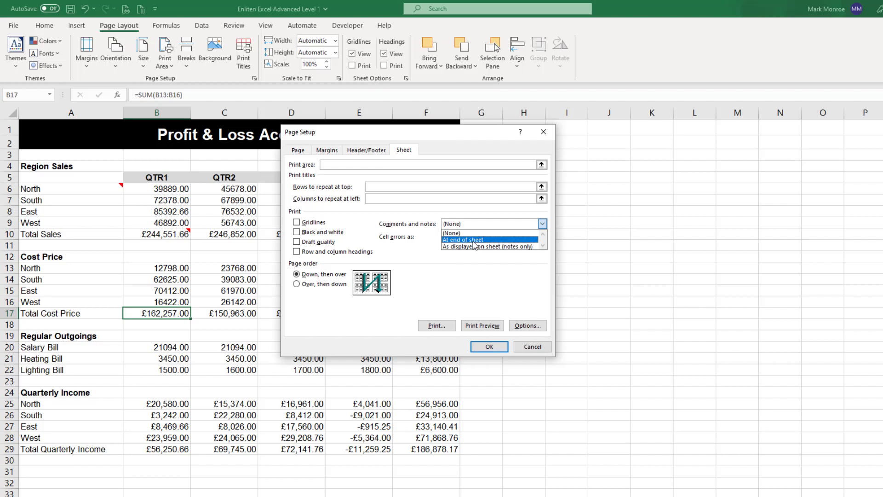
pyautogui.click(506, 248)
pyautogui.click(529, 348)
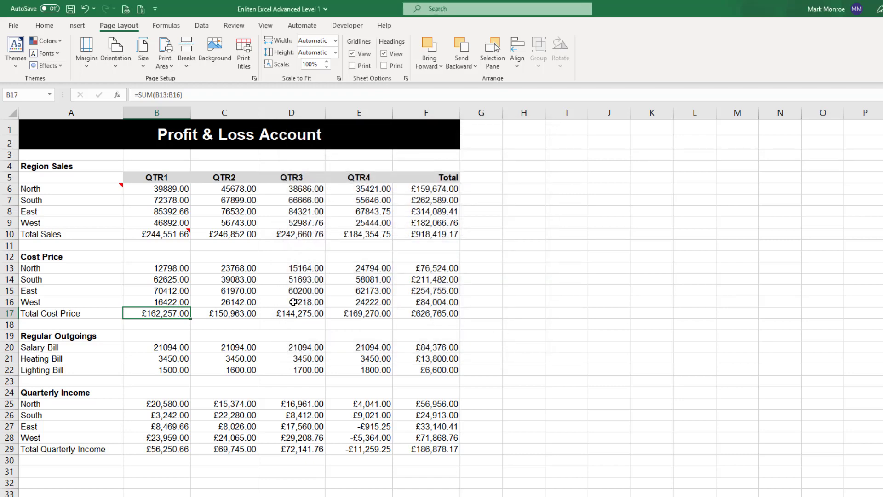
# Open the B10 note with Review > Edit Note, then close it unchanged
pyautogui.click(158, 266)
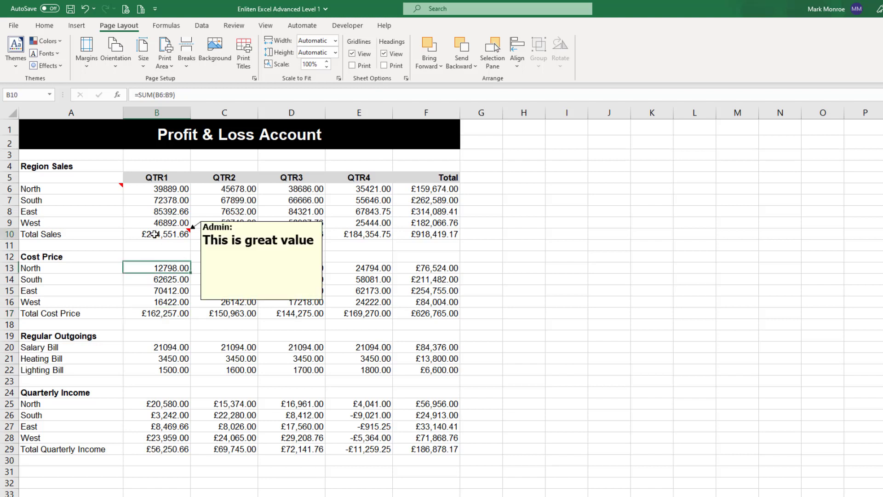
pyautogui.click(156, 233)
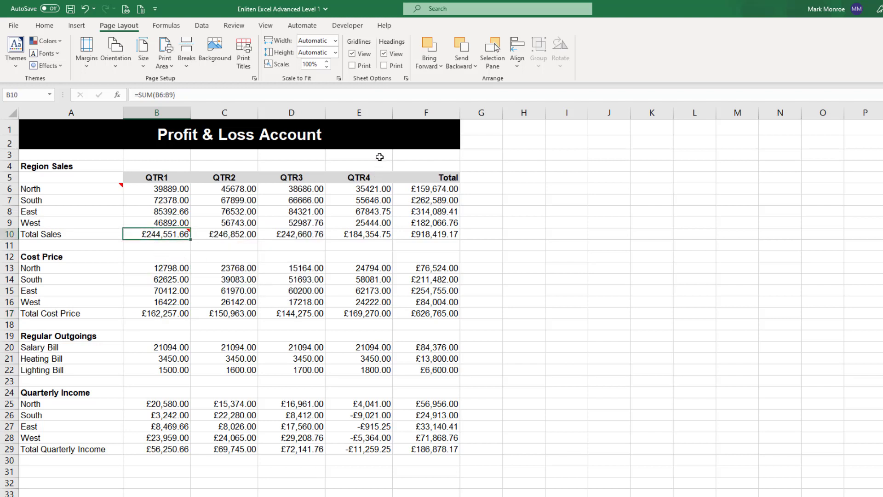
pyautogui.click(228, 28)
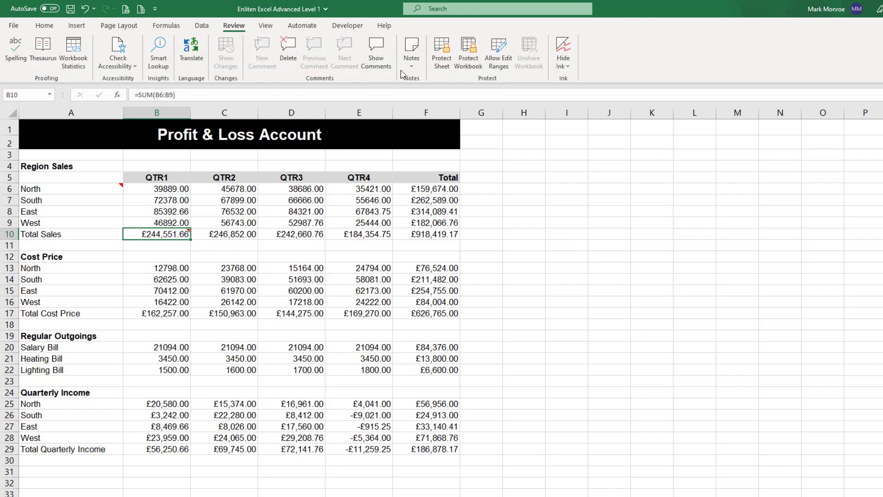
pyautogui.click(413, 67)
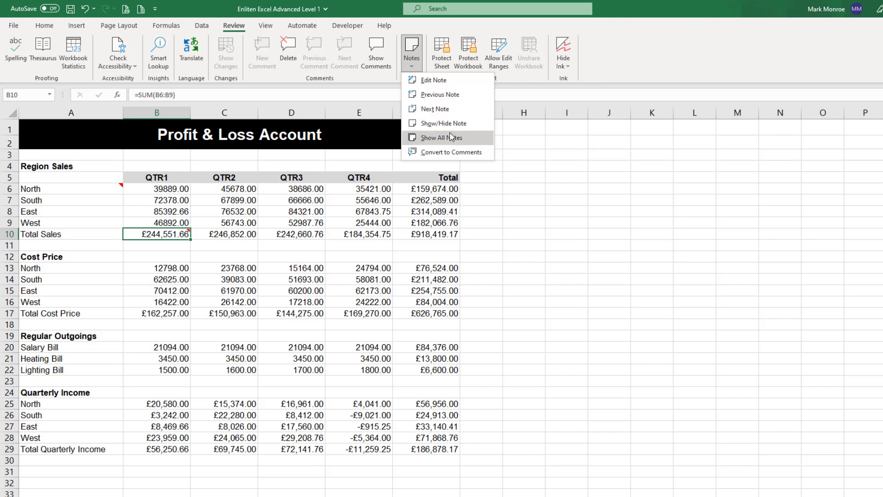
pyautogui.click(433, 80)
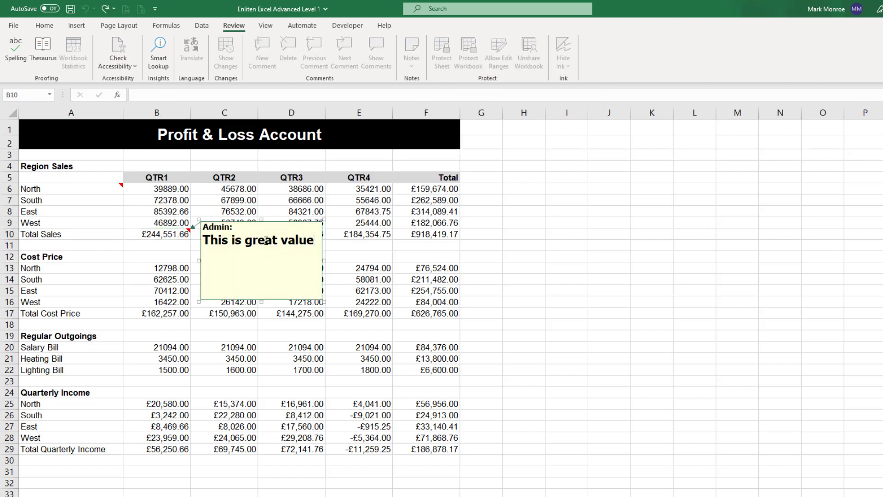
pyautogui.click(160, 267)
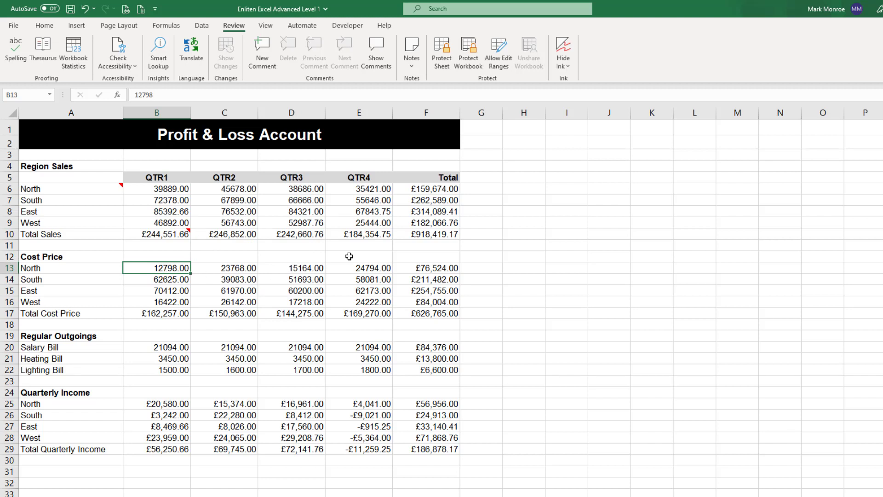
pyautogui.click(156, 234)
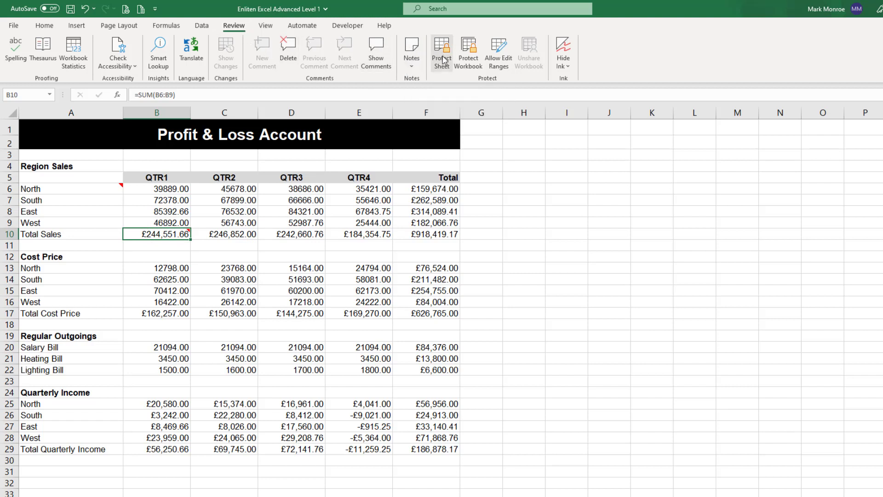
pyautogui.click(412, 64)
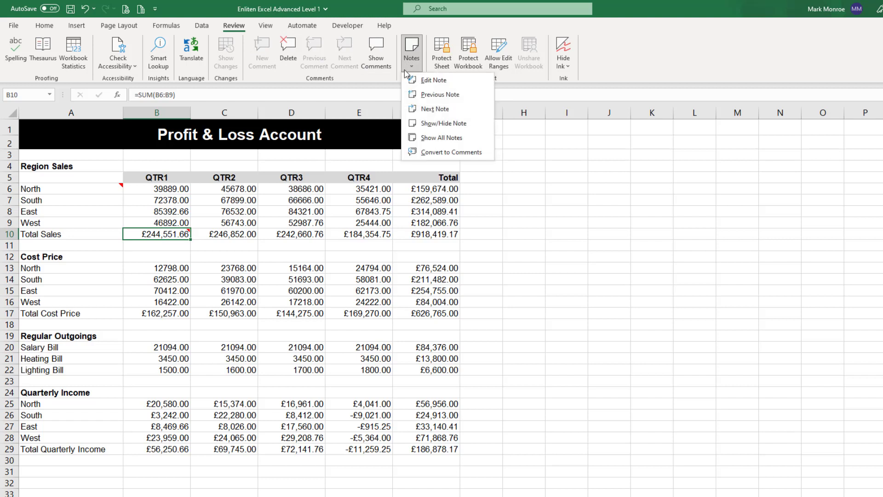
pyautogui.click(440, 82)
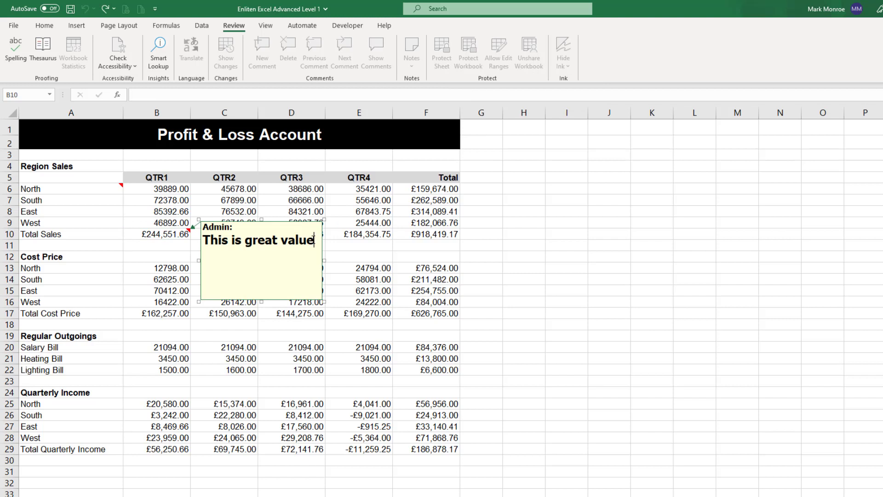
pyautogui.hotkey('ctrl', 'shift', 'Left')
pyautogui.hotkey('shift', 'Left')
pyautogui.hotkey('shift', 'Left')
pyautogui.hotkey('shift', 'Left')
pyautogui.hotkey('shift', 'Left')
pyautogui.hotkey('shift', 'Left')
pyautogui.hotkey('shift', 'Left')
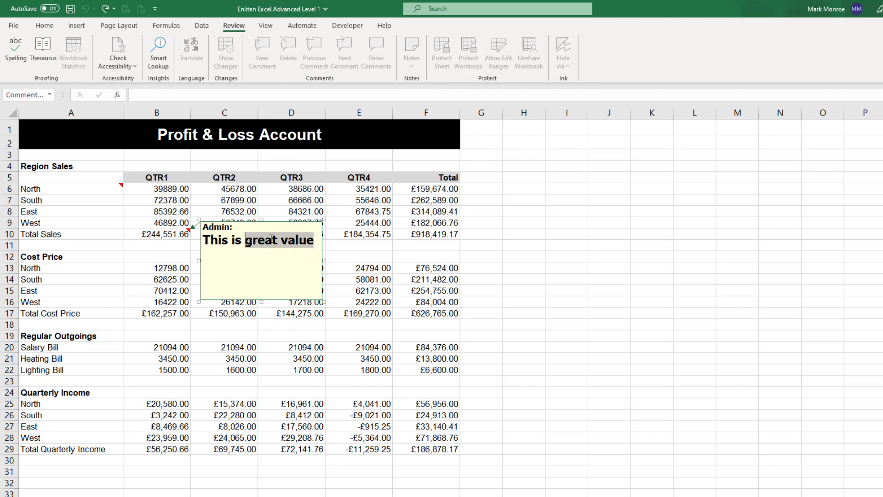
pyautogui.click(308, 197)
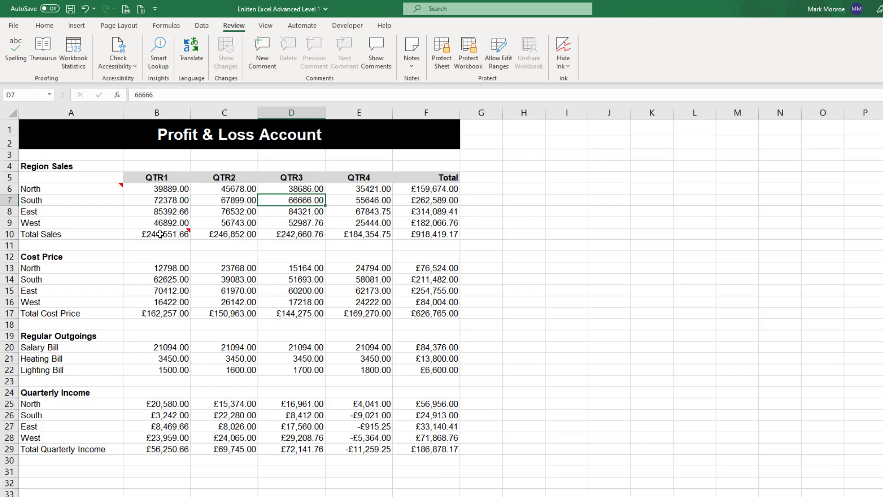
# Delete the note on Total Sales cell B10 from its right-click menu
pyautogui.moveTo(159, 234)
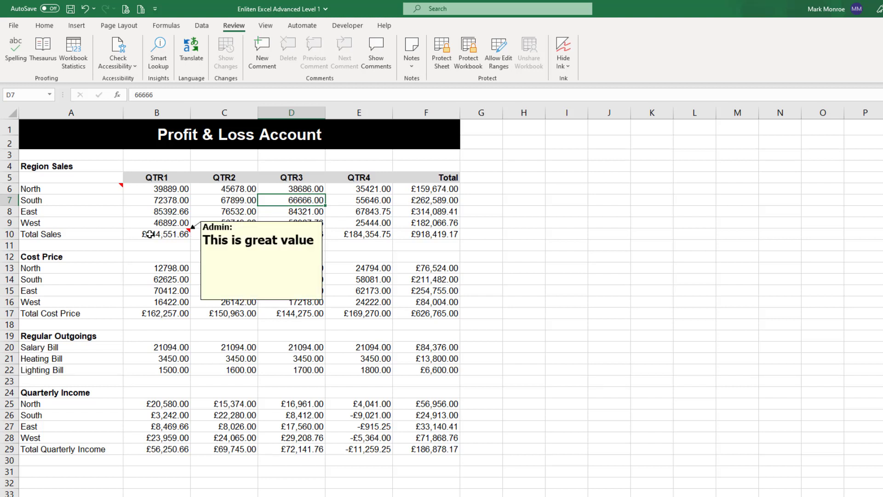
pyautogui.rightClick(159, 234)
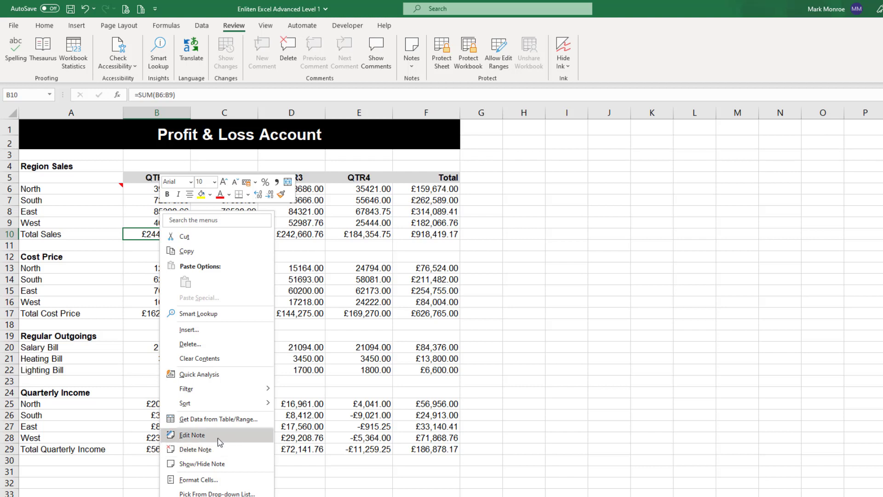
pyautogui.click(196, 451)
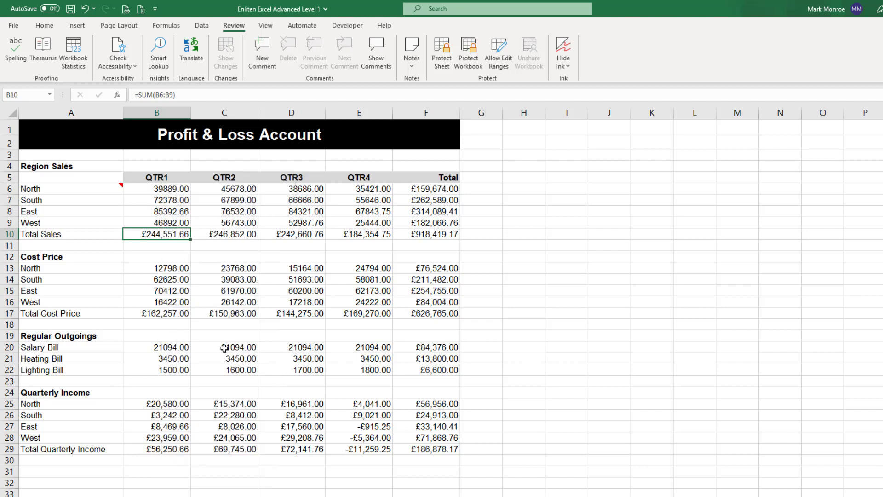